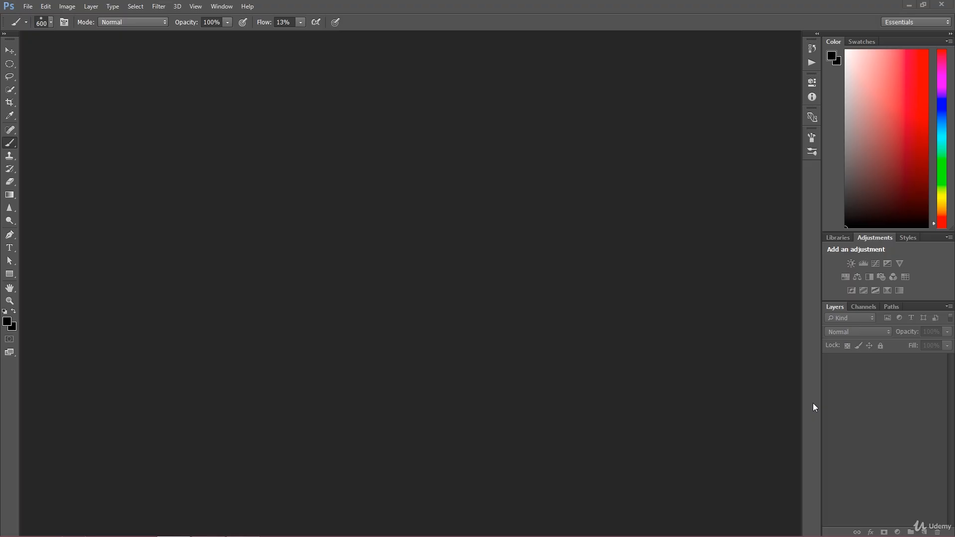
# Step: Browse to the Beauty of Dodge & Burn folder in Bridge and open IMG_2777.CR2 in Camera Raw
pyautogui.click(28, 6)
pyautogui.click(48, 41)
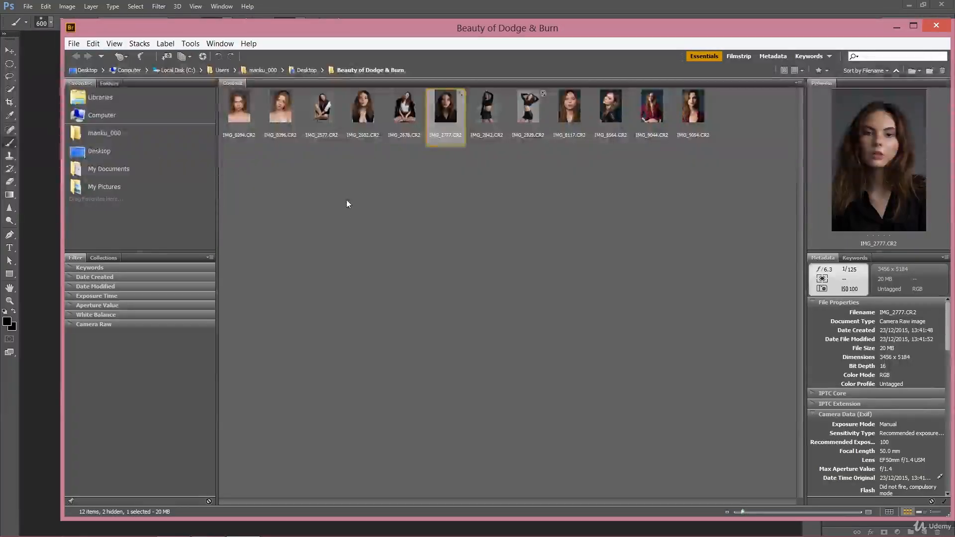
pyautogui.rightClick(442, 110)
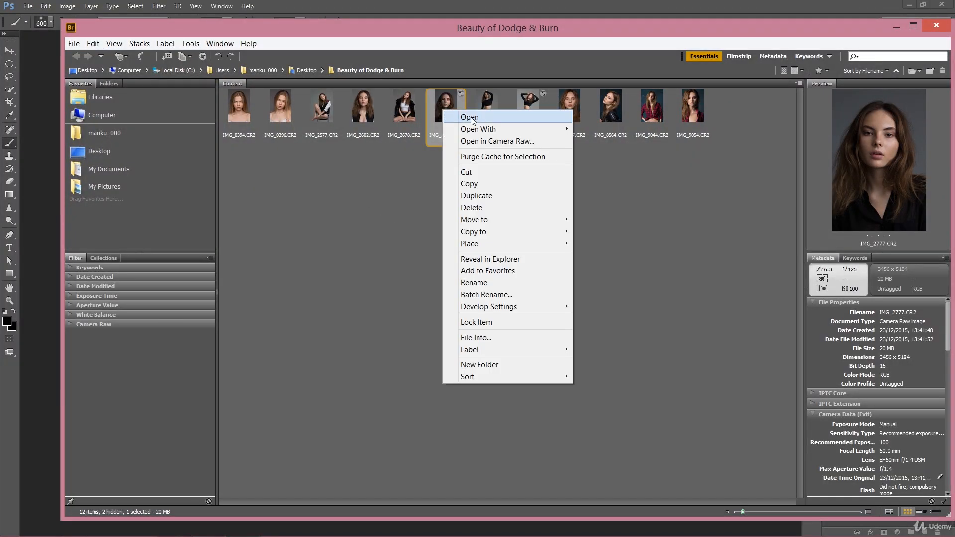
pyautogui.click(473, 118)
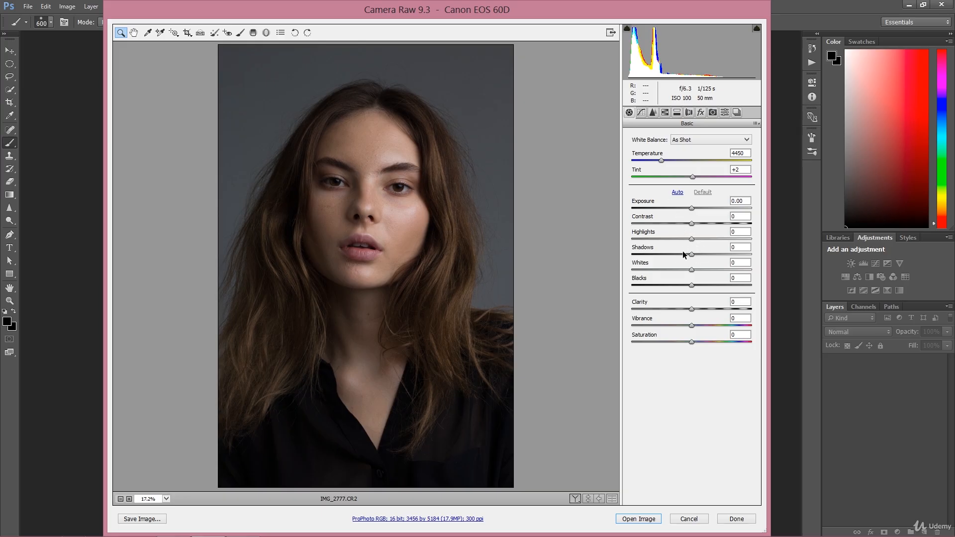
# Step: Raise the Shadows slider to +50 in the Basic panel
pyautogui.moveTo(695, 257); pyautogui.dragTo(722, 257)
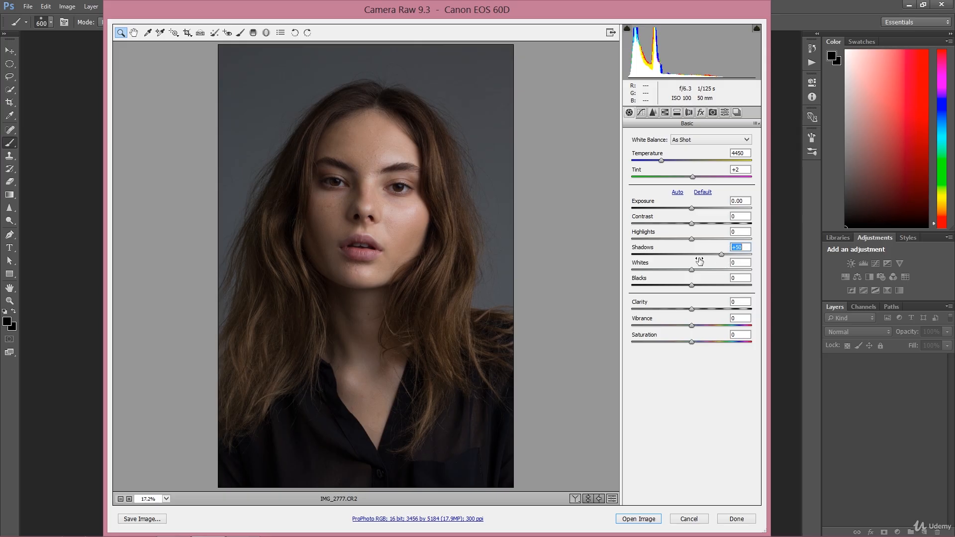
pyautogui.write('0')
pyautogui.hotkey('ctrl', 'z')
pyautogui.hotkey('ctrl', 'z')
pyautogui.hotkey('ctrl', 'z')
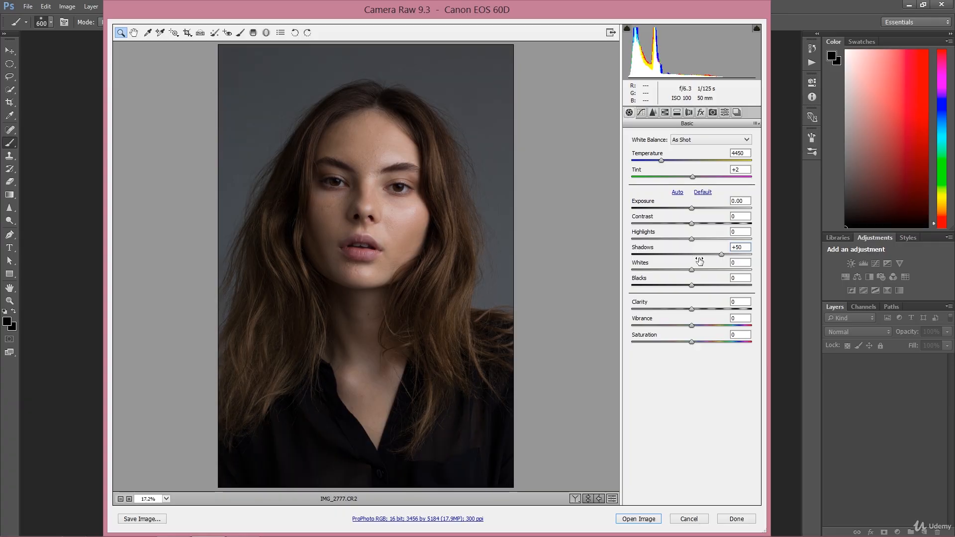
pyautogui.hotkey('ctrl', 'z')
pyautogui.hotkey('ctrl', 'z')
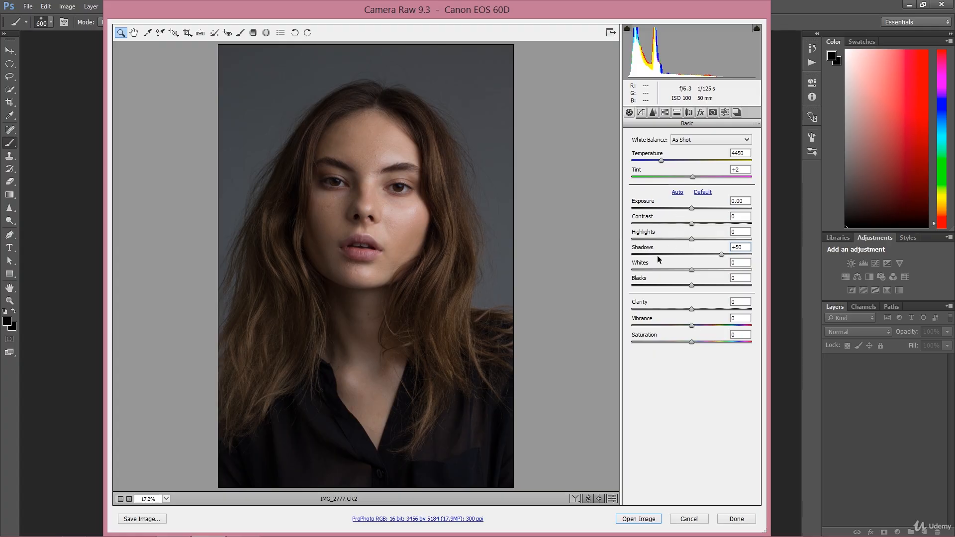
# Step: Raise the Blacks slider to +43 and toggle the preview to compare
pyautogui.moveTo(692, 286); pyautogui.dragTo(717, 285)
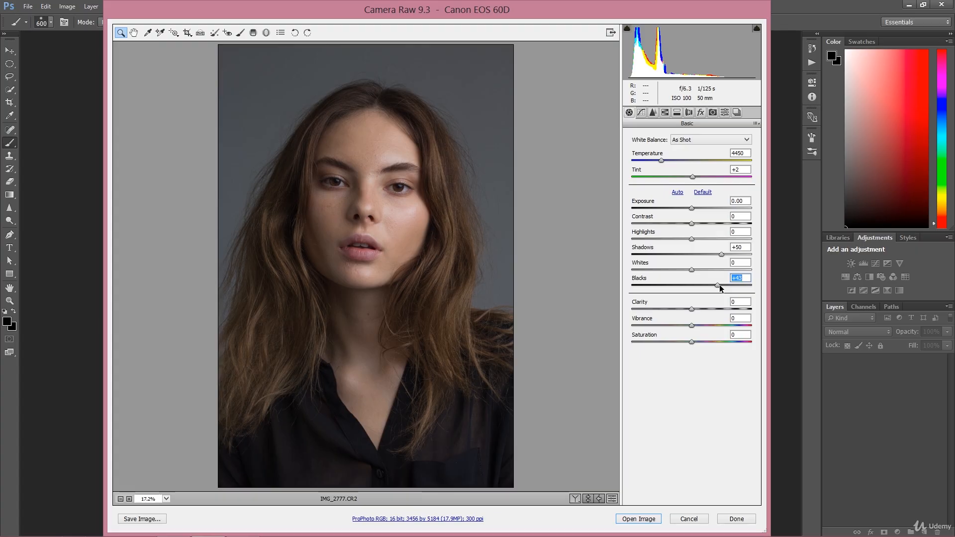
pyautogui.press('p')
pyautogui.press('p')
pyautogui.press('p')
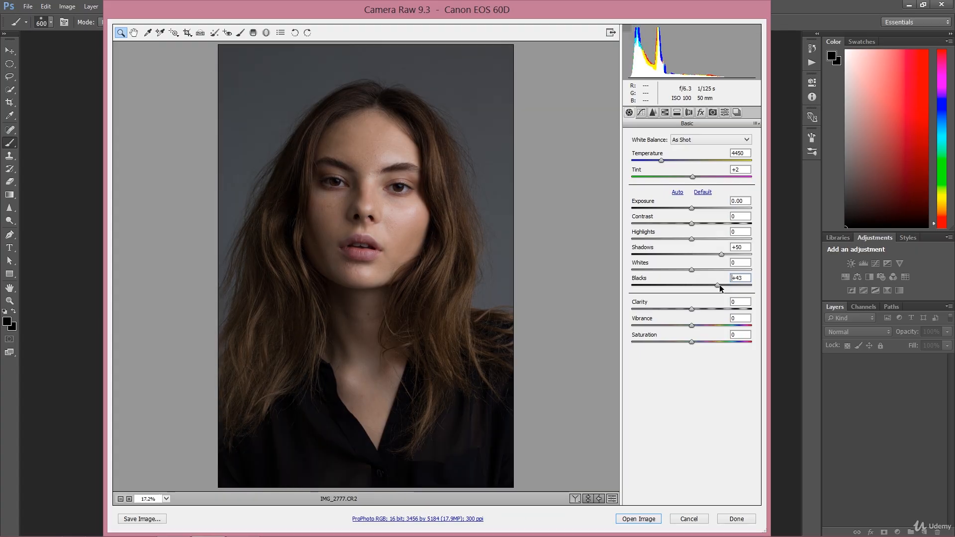
pyautogui.press('p')
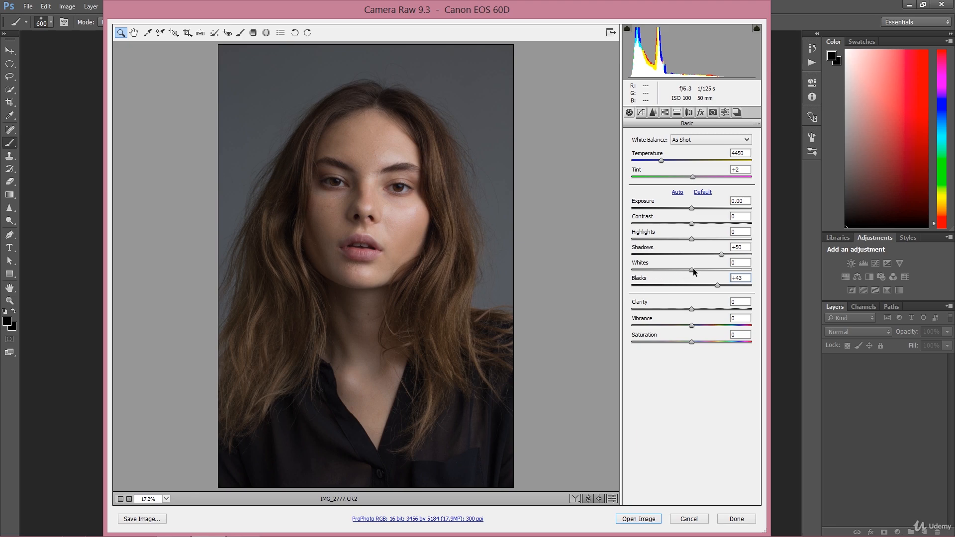
# Step: Lower Whites to -7, Highlights to -3 and Contrast to -4 in the Basic panel
pyautogui.moveTo(693, 270); pyautogui.dragTo(688, 271)
pyautogui.moveTo(692, 239)
pyautogui.mouseDown()
pyautogui.moveTo(681, 239)
pyautogui.moveTo(691, 240)
pyautogui.mouseUp()
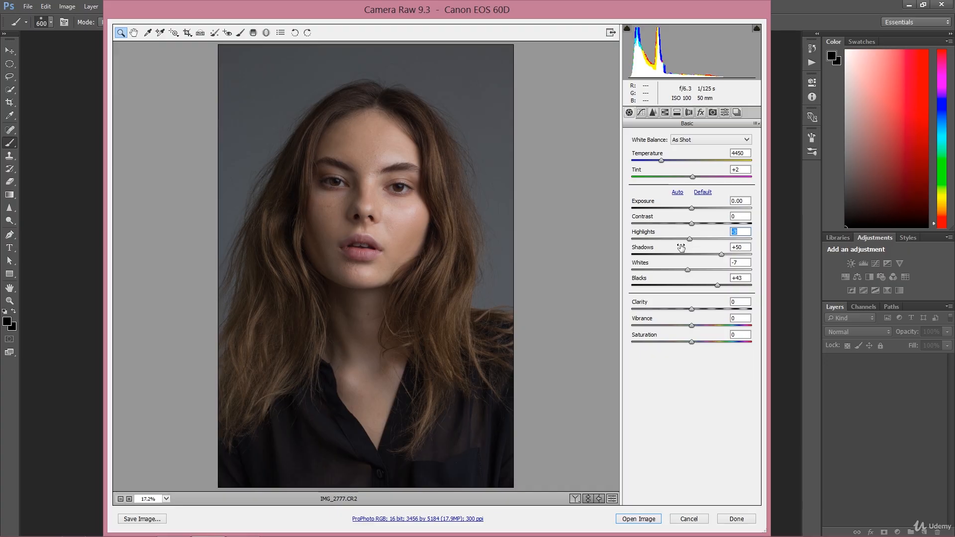
pyautogui.click(702, 192)
pyautogui.press('p')
pyautogui.press('p')
pyautogui.press('p')
pyautogui.moveTo(691, 223)
pyautogui.mouseDown()
pyautogui.moveTo(681, 223)
pyautogui.moveTo(691, 224)
pyautogui.mouseUp()
# Step: Toggle between default and adjusted Basic settings to compare the image
pyautogui.hotkey('ctrl', 'r')
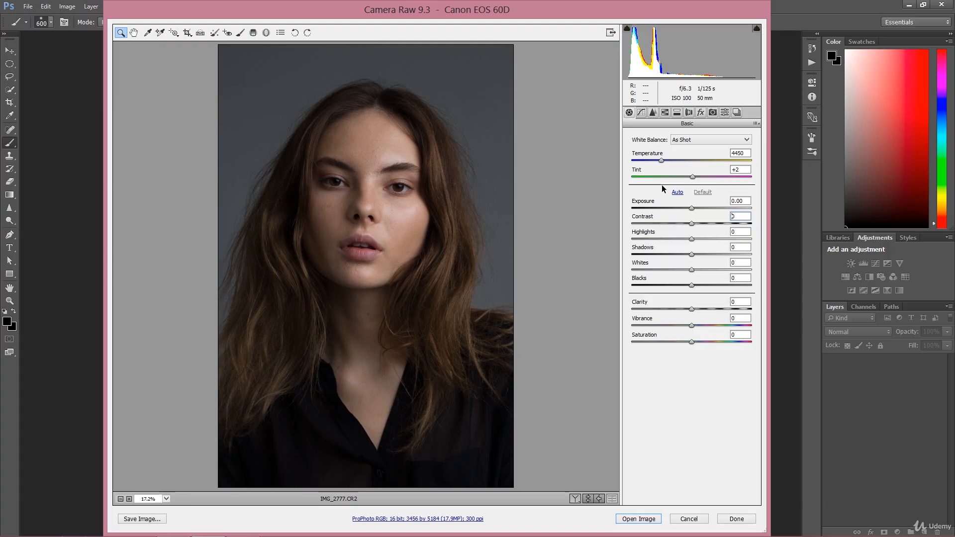
pyautogui.hotkey('ctrl', 'u')
pyautogui.press('p')
pyautogui.press('p')
pyautogui.press('p')
pyautogui.press('p')
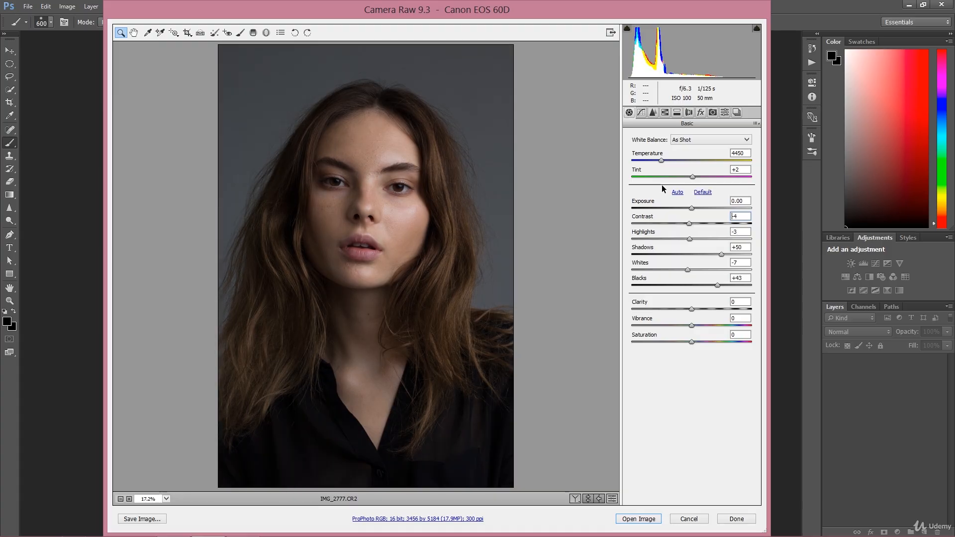
pyautogui.hotkey('ctrl', 'alt', 'p')
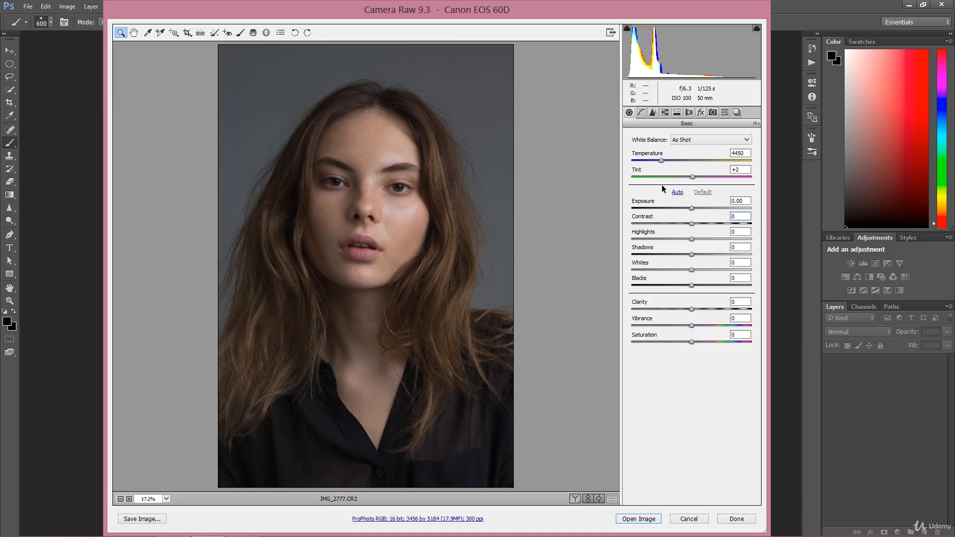
pyautogui.hotkey('ctrl', 'alt', 'p')
pyautogui.press('p')
pyautogui.press('p')
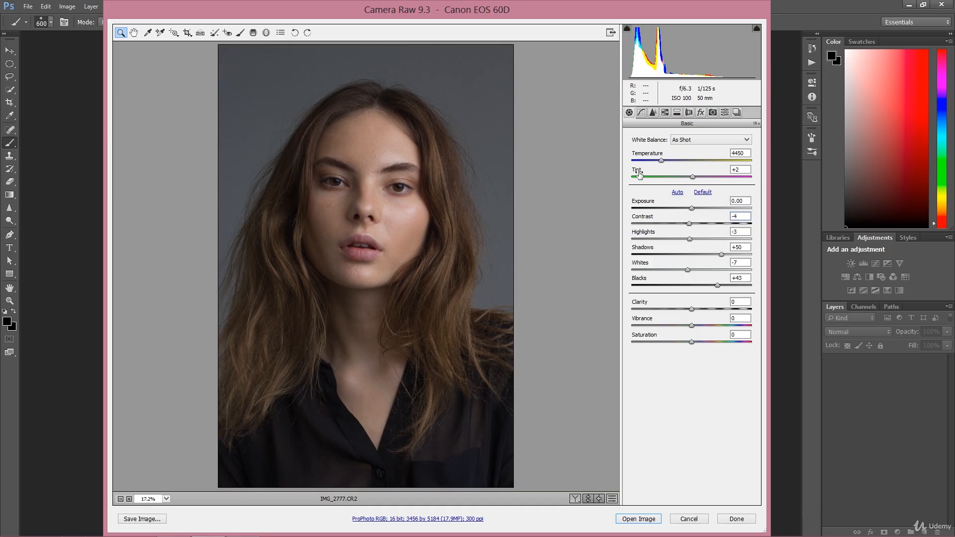
# Step: Try adjusting the Shadows of the parametric Tone Curve, then set it back to 0
pyautogui.click(642, 113)
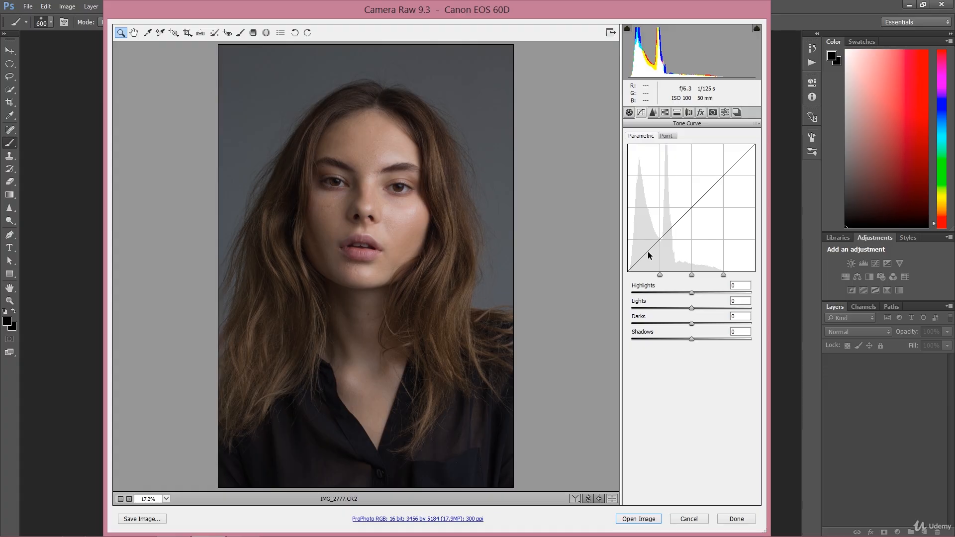
pyautogui.moveTo(692, 339)
pyautogui.mouseDown()
pyautogui.moveTo(676, 338)
pyautogui.moveTo(688, 340)
pyautogui.mouseUp()
pyautogui.doubleClick(687, 340)
pyautogui.press('Up')
pyautogui.press('Up')
pyautogui.press('Up')
pyautogui.press('Up')
pyautogui.press('Up')
pyautogui.write('0')
pyautogui.moveTo(691, 339)
pyautogui.mouseDown()
pyautogui.moveTo(670, 339)
pyautogui.moveTo(695, 342)
pyautogui.mouseUp()
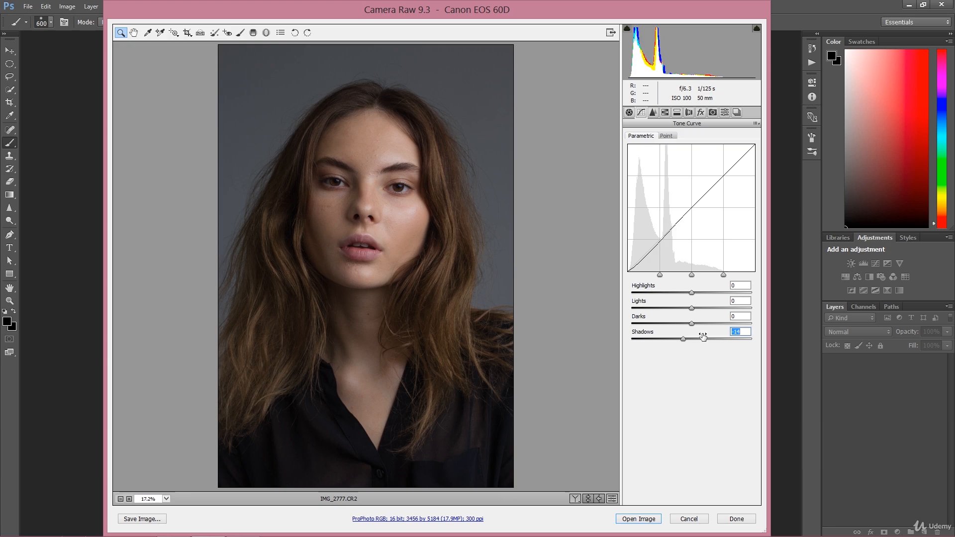
pyautogui.write('0')
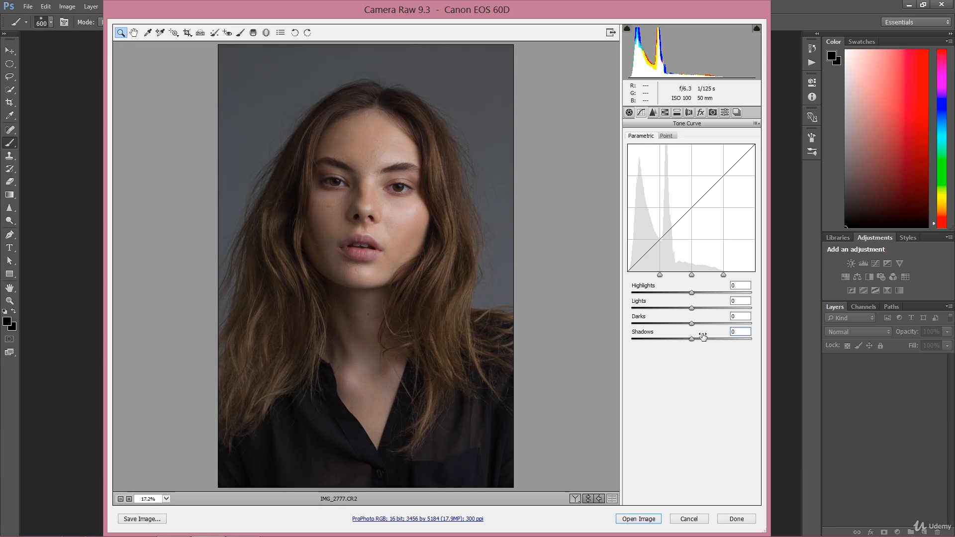
# Step: Lower the Oranges saturation to -5 in the HSL / Grayscale panel
pyautogui.click(654, 112)
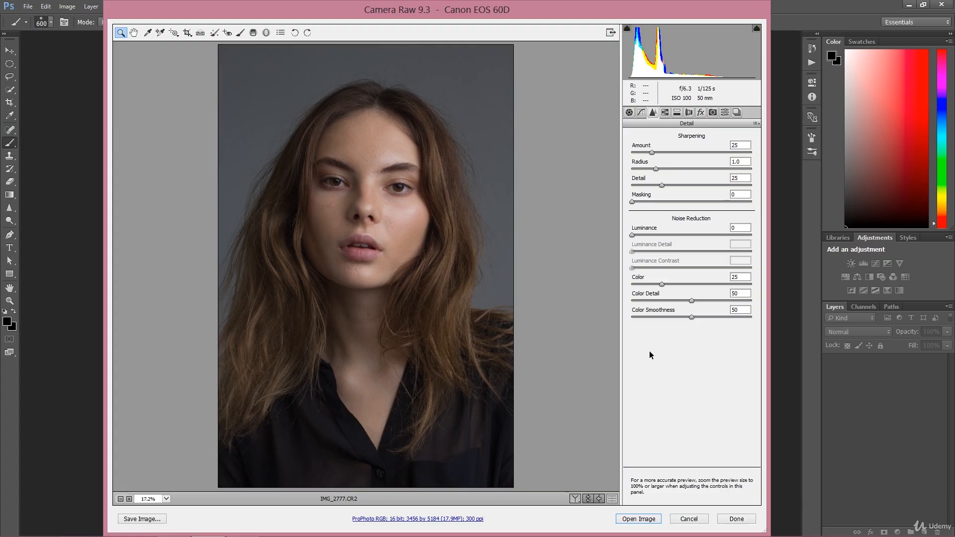
pyautogui.click(665, 112)
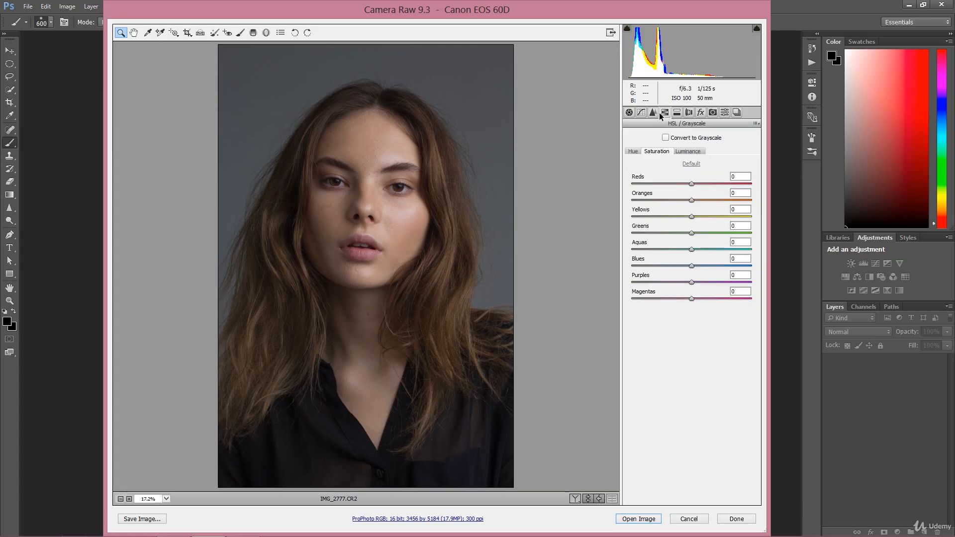
pyautogui.click(655, 114)
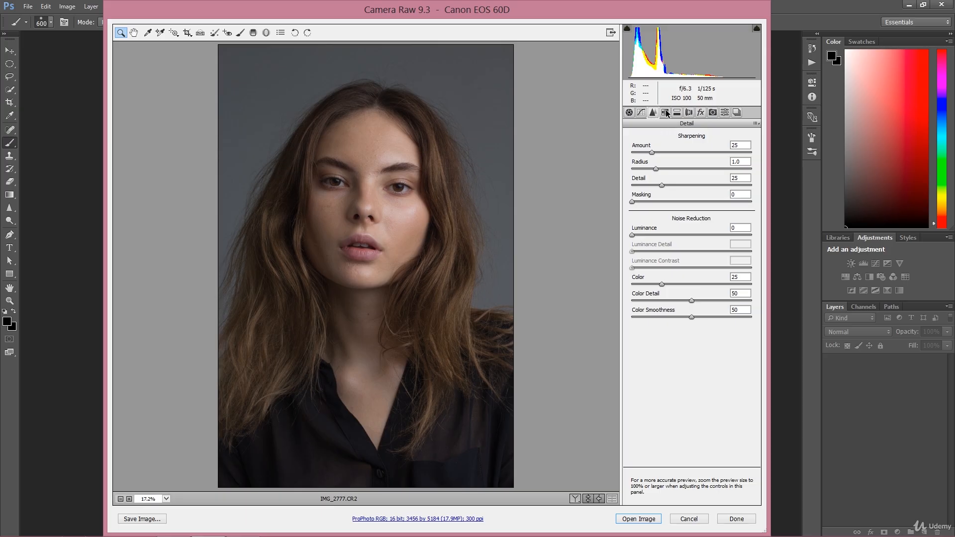
pyautogui.click(666, 112)
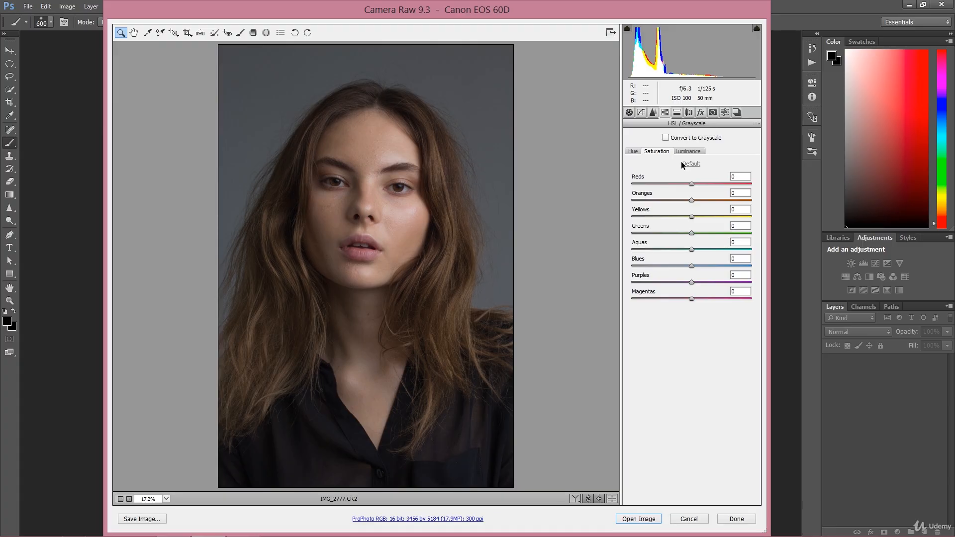
pyautogui.click(630, 114)
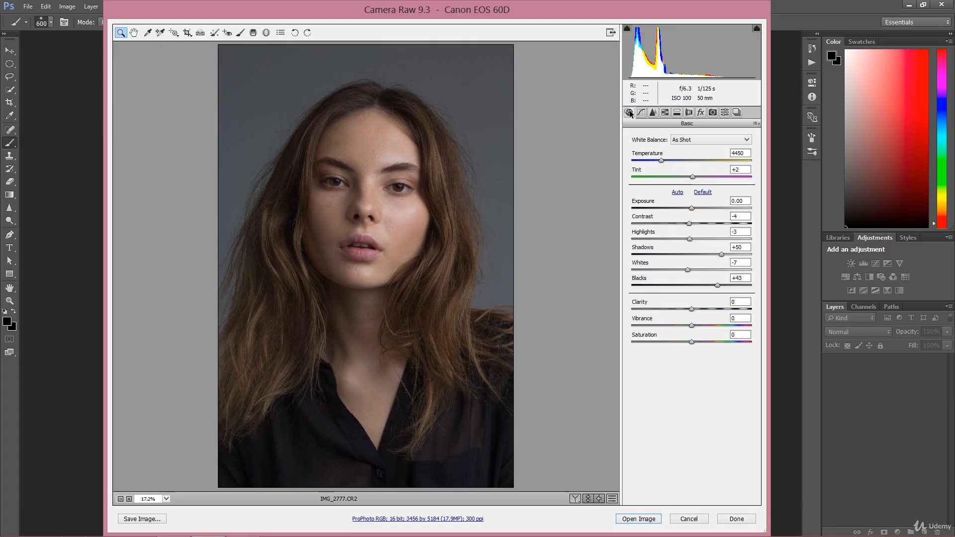
pyautogui.click(666, 113)
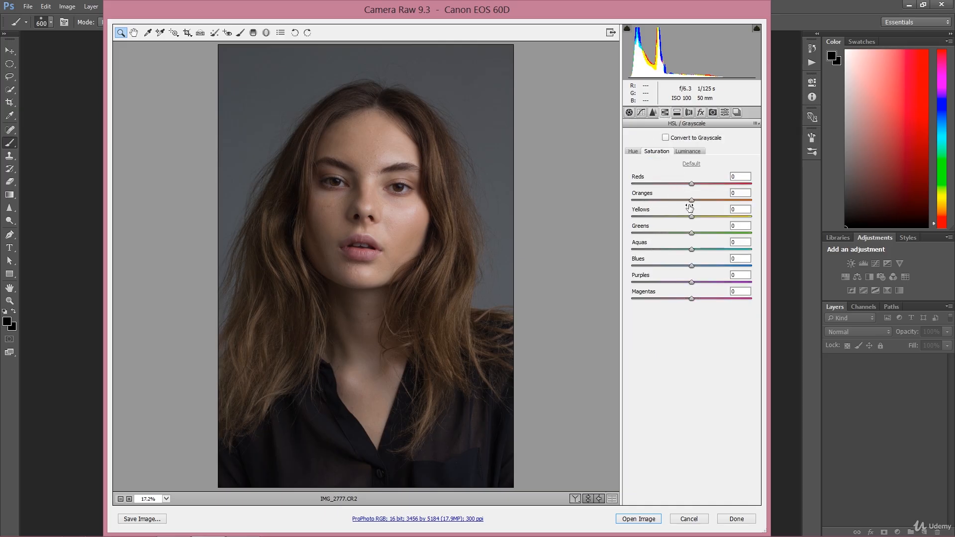
pyautogui.moveTo(692, 202); pyautogui.dragTo(690, 203)
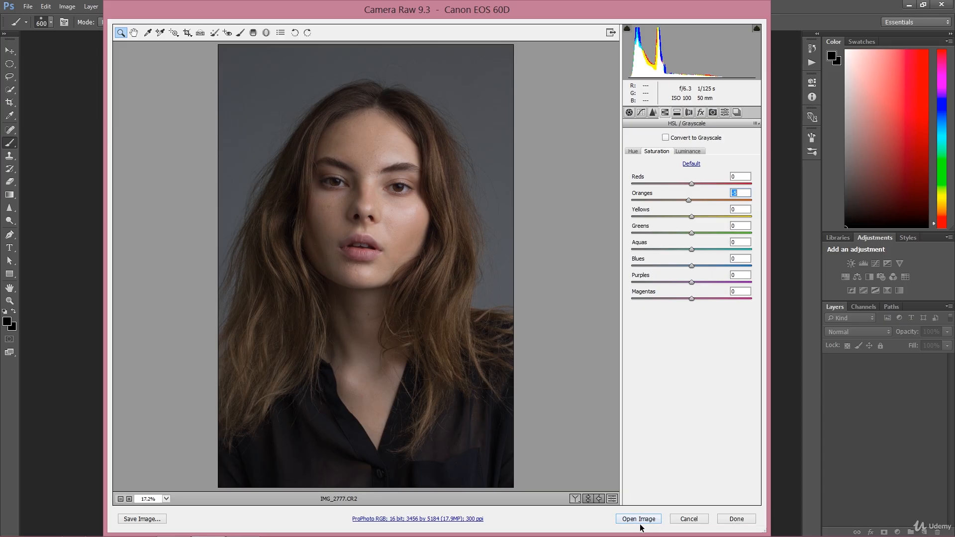
# Step: Set the workflow color space to ProPhoto RGB at 16 Bits/Channel
pyautogui.click(408, 519)
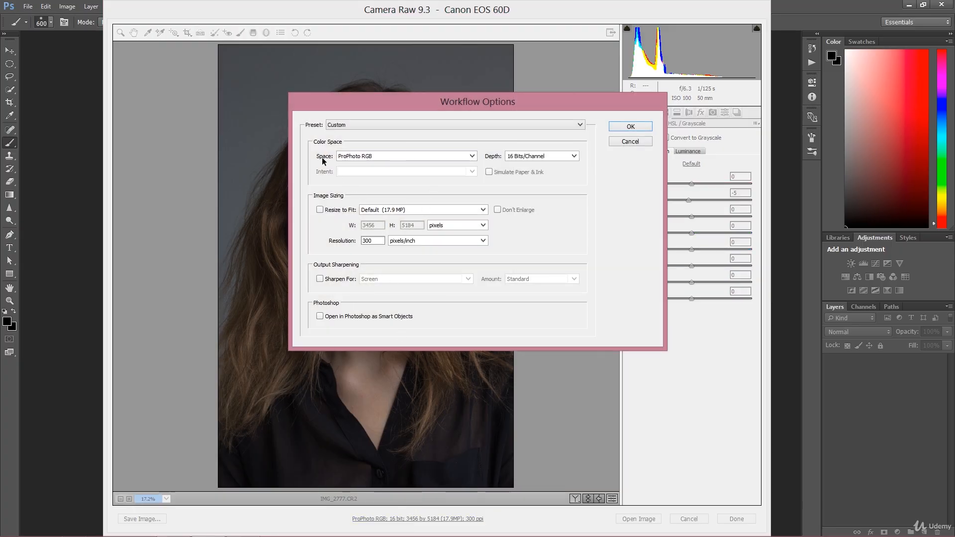
pyautogui.click(360, 156)
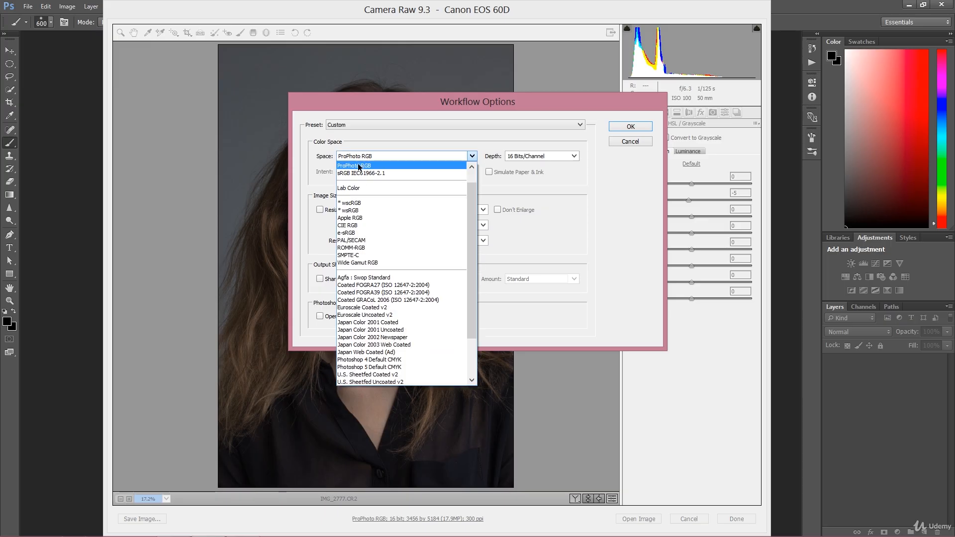
pyautogui.click(364, 168)
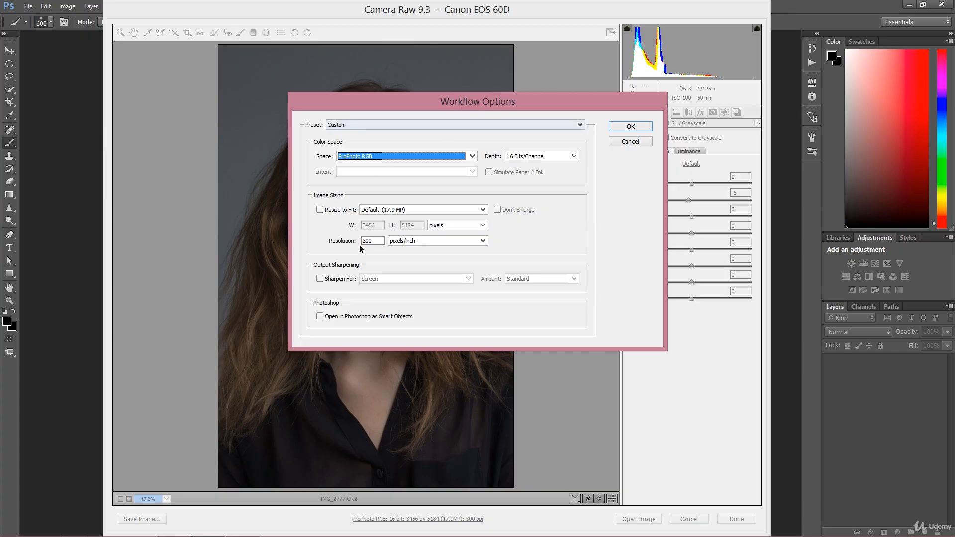
pyautogui.click(631, 128)
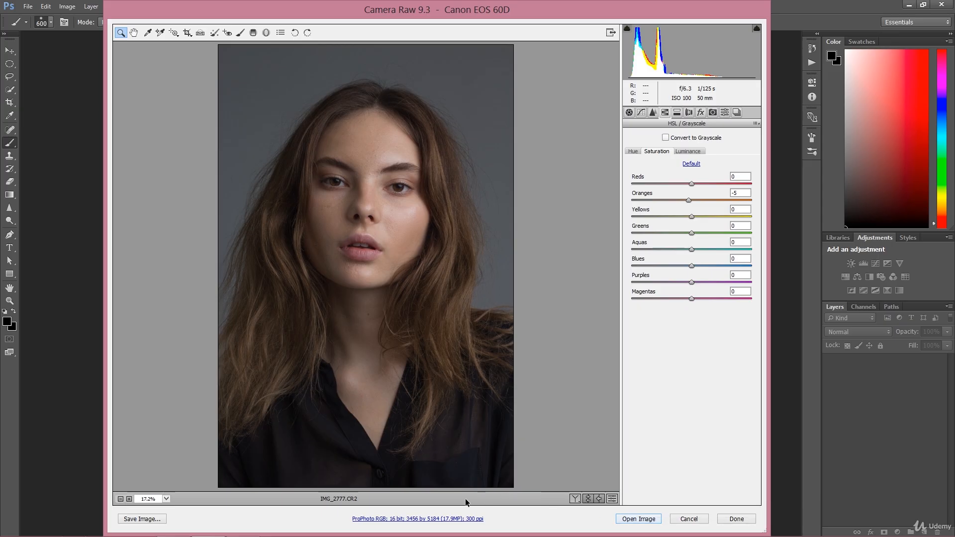
# Step: Enable opening in Photoshop as Smart Objects and open the image as a smart object
pyautogui.click(464, 519)
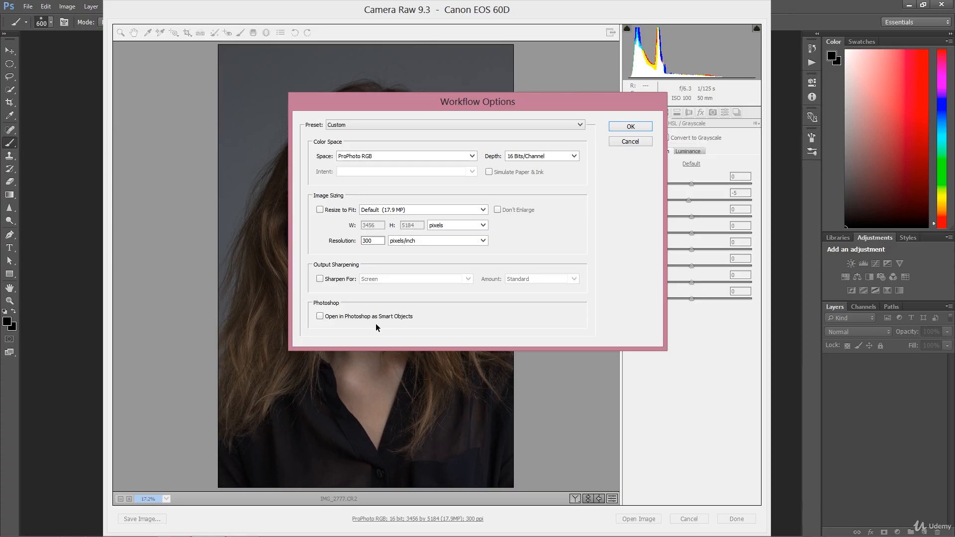
pyautogui.click(622, 126)
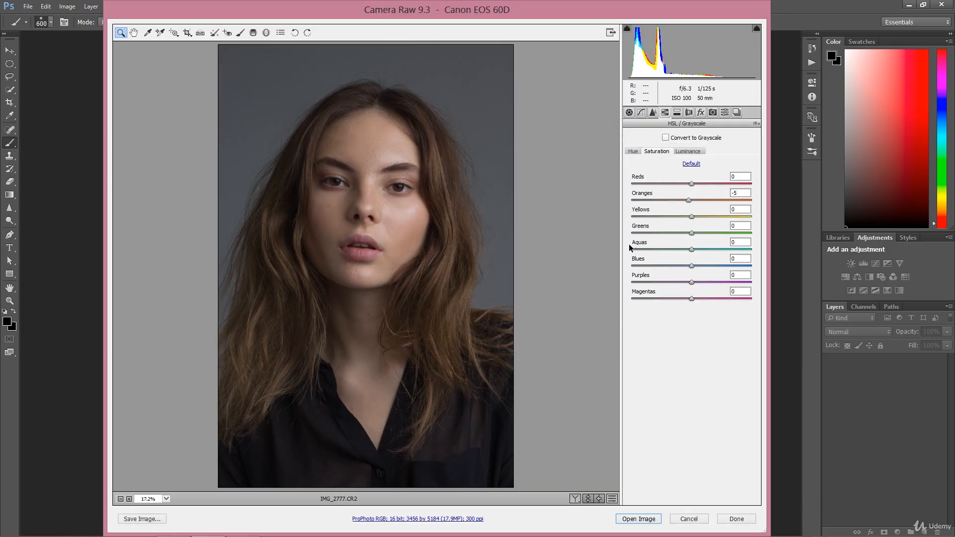
pyautogui.keyDown('shift'); pyautogui.click(640, 518); pyautogui.keyUp('shift')
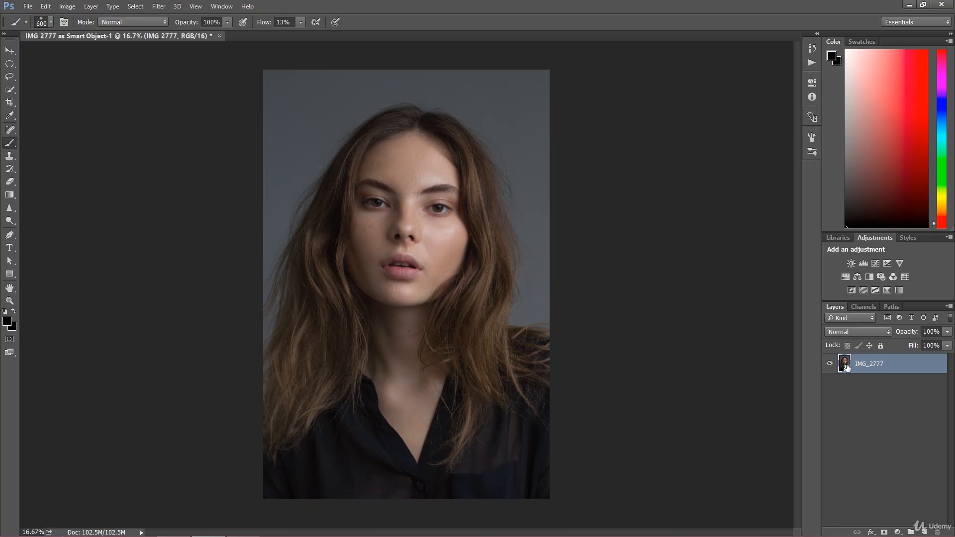
# Step: Reopen the smart object's Camera Raw settings to check them and confirm
pyautogui.doubleClick(845, 363)
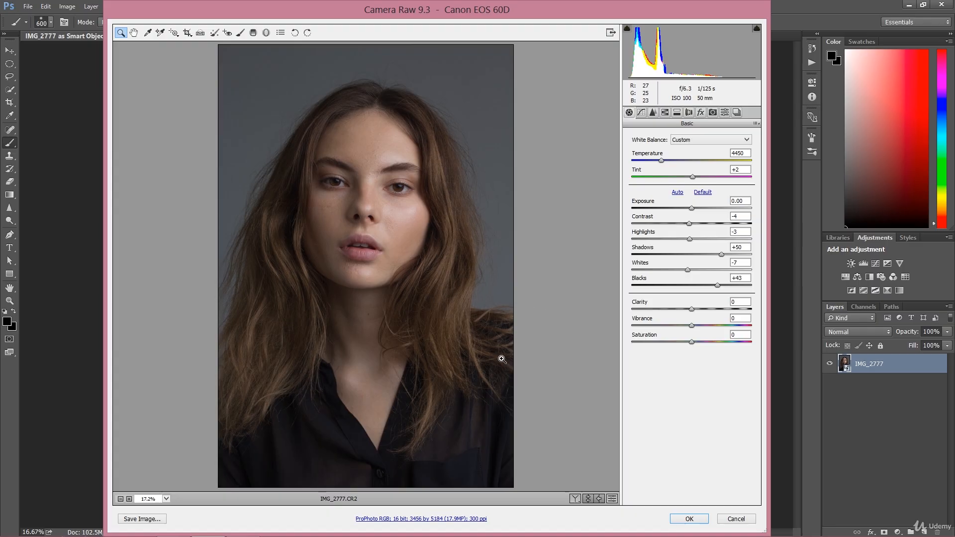
pyautogui.click(683, 519)
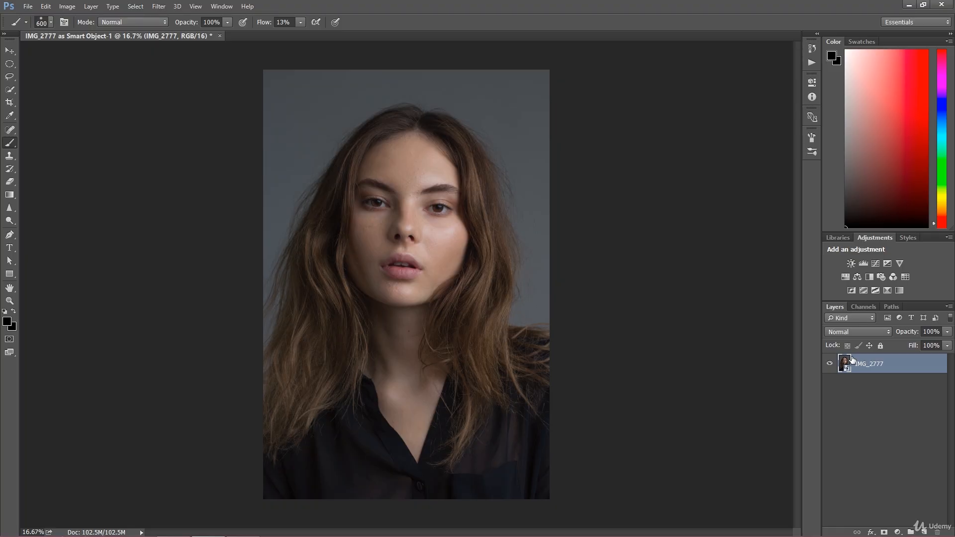
# Step: Duplicate the smart object layer and rasterize the copy
pyautogui.hotkey('ctrl', 'j')
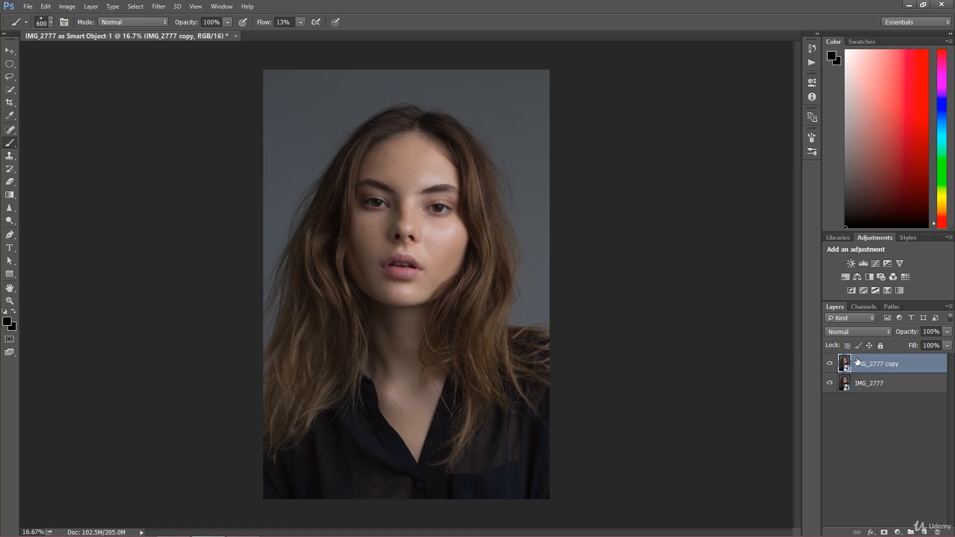
pyautogui.rightClick(866, 364)
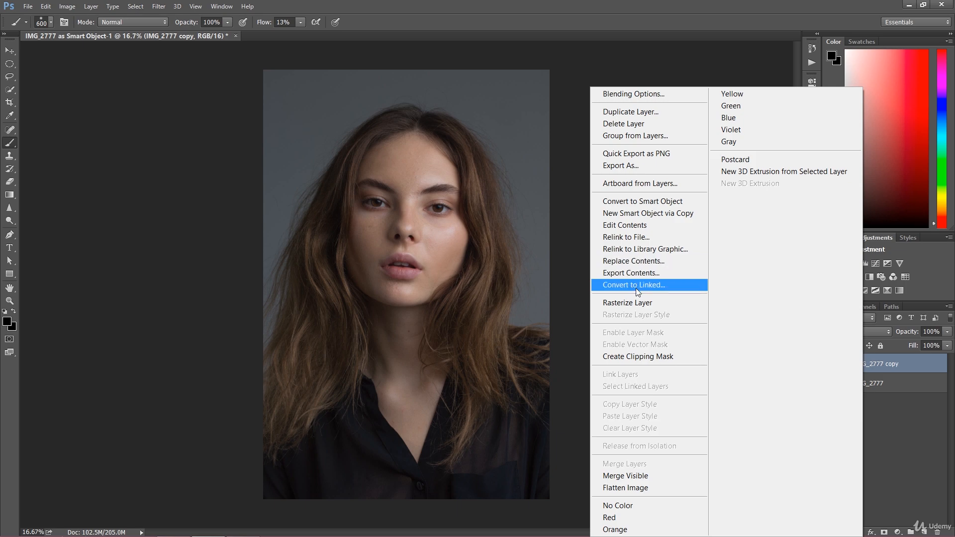
pyautogui.click(639, 302)
# Step: Rename the rasterized copy layer Conversion
pyautogui.doubleClick(880, 363)
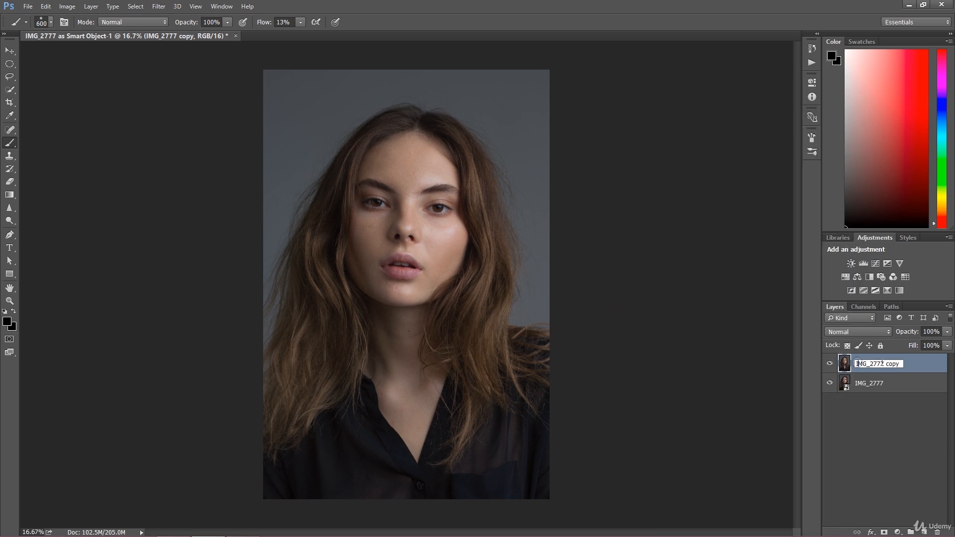
pyautogui.moveTo(900, 365); pyautogui.dragTo(816, 367)
pyautogui.write('Conversion')
pyautogui.press('Return')
# Step: Group both layers and name the group Original
pyautogui.keyDown('ctrl'); pyautogui.click(884, 387); pyautogui.keyUp('ctrl')
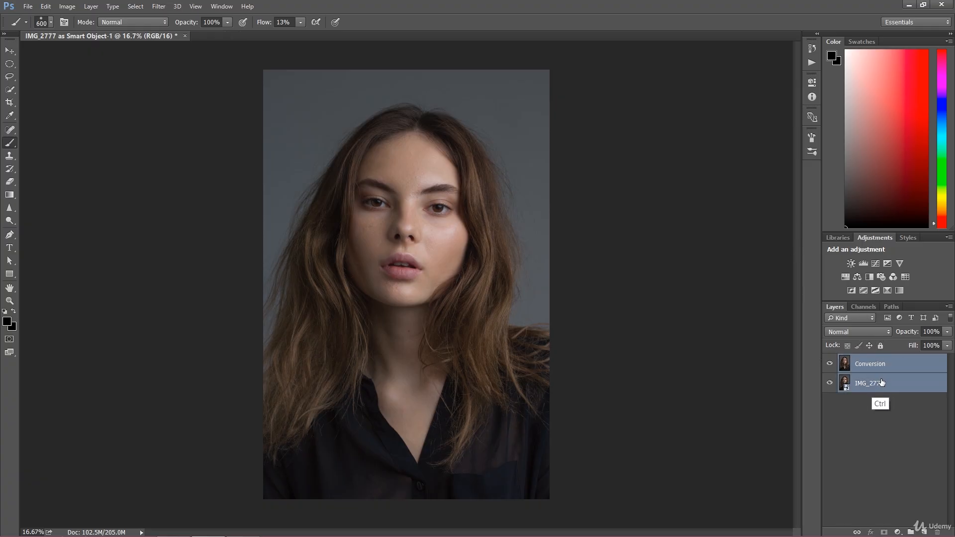
pyautogui.hotkey('ctrl', 'g')
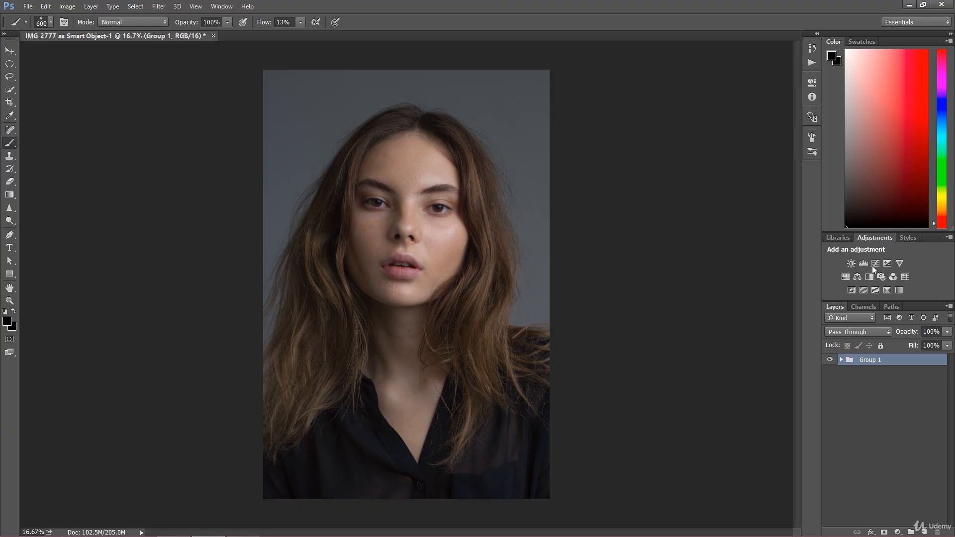
pyautogui.doubleClick(871, 360)
pyautogui.write('Original')
pyautogui.press('Return')
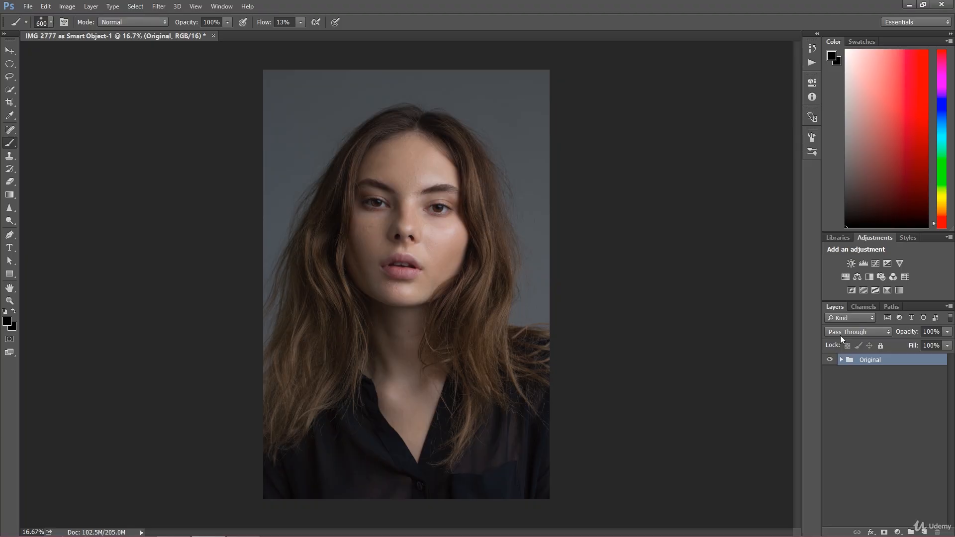